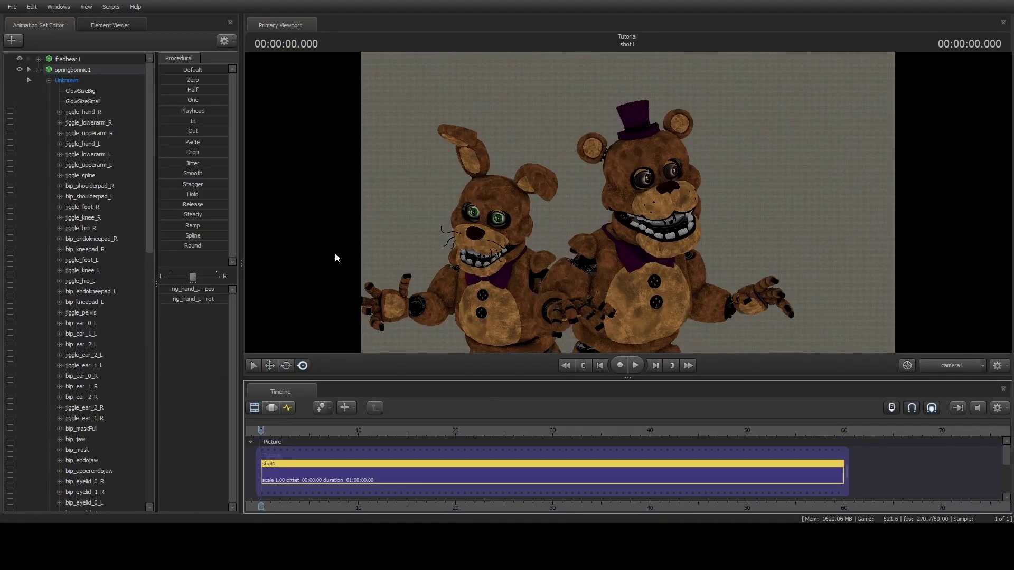
Step: Collapse springbonnie1's bone list in the animation set
click(29, 70)
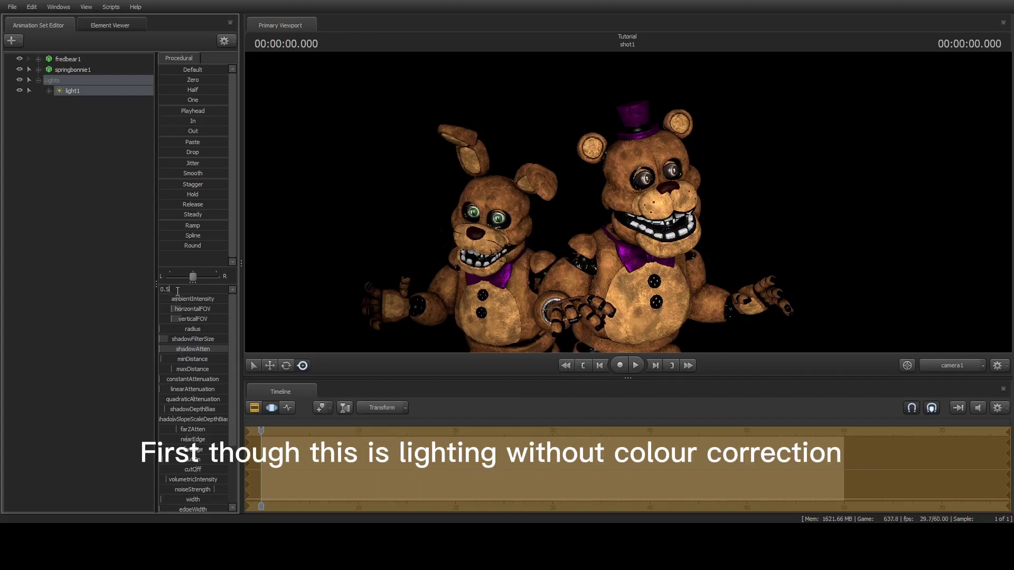
scroll(201, 381, down, 3)
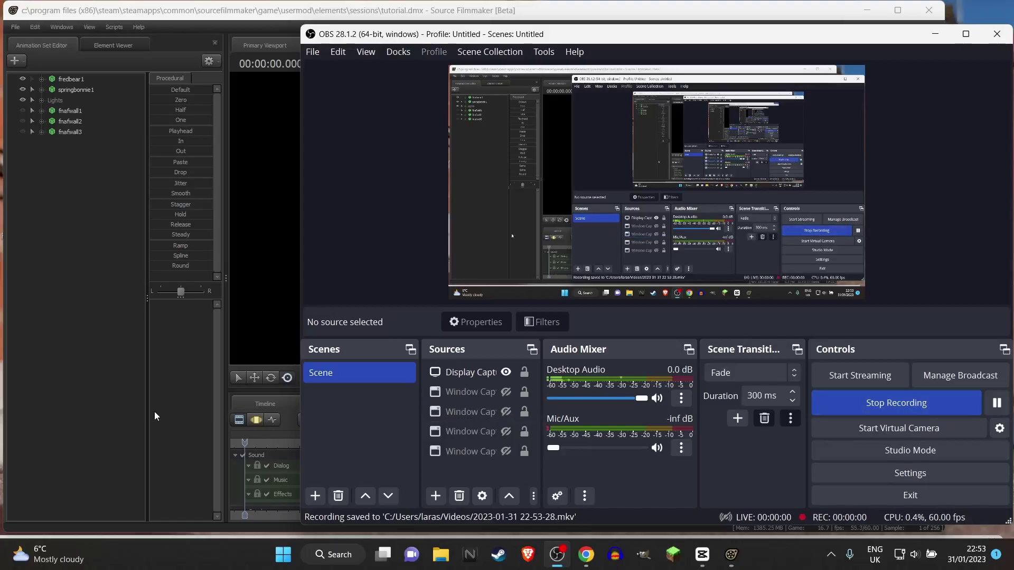
Step: Add a Color Correction Effect clip on the Overlay Effects track of the animation session
click(155, 415)
drag(939, 479, 894, 488)
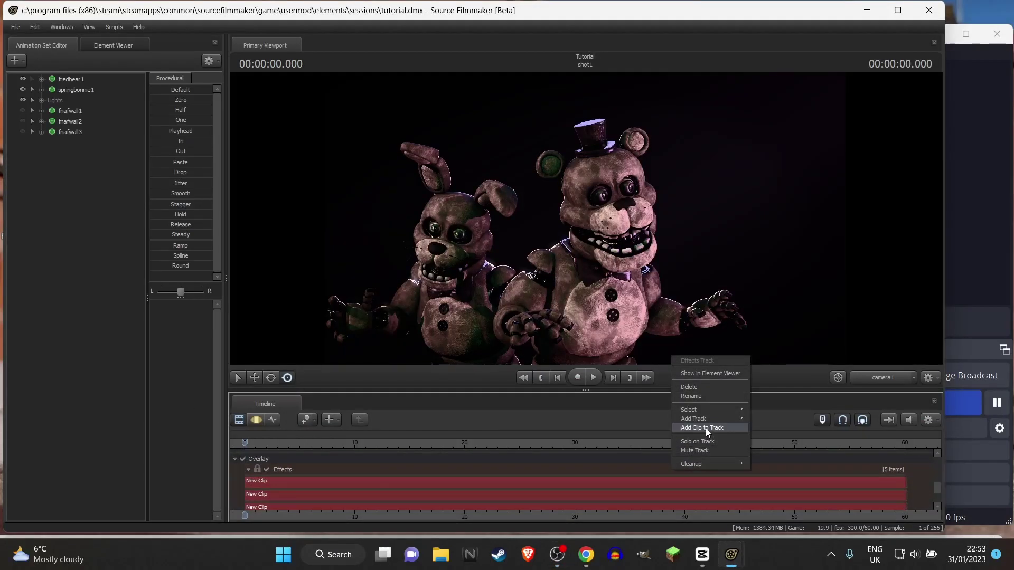
click(706, 429)
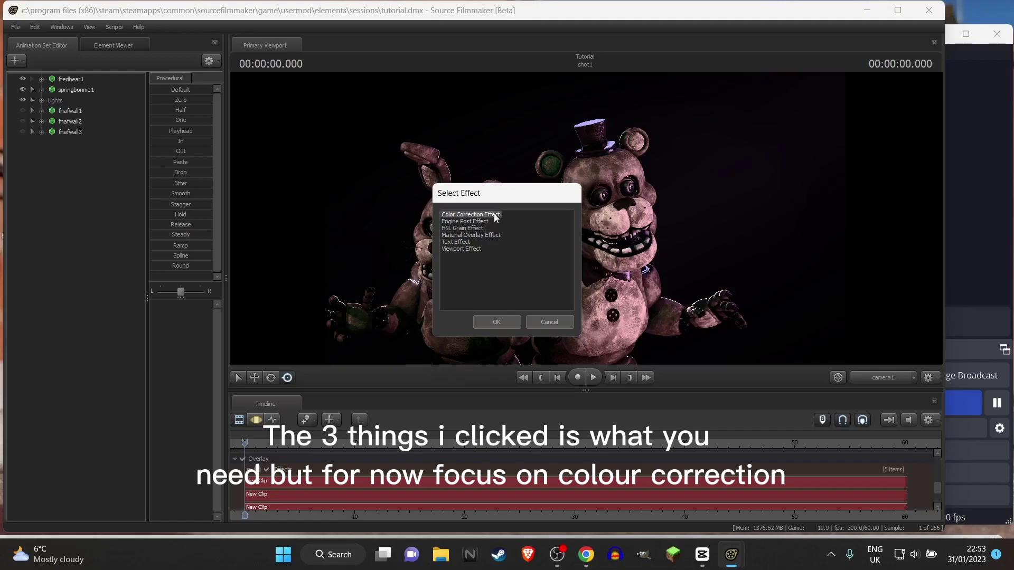
click(460, 223)
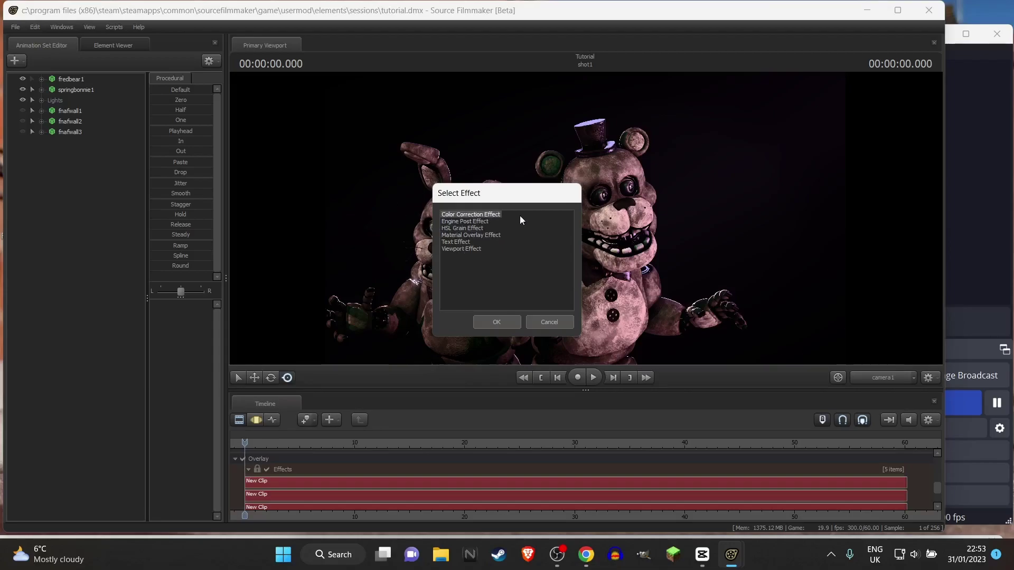
click(962, 412)
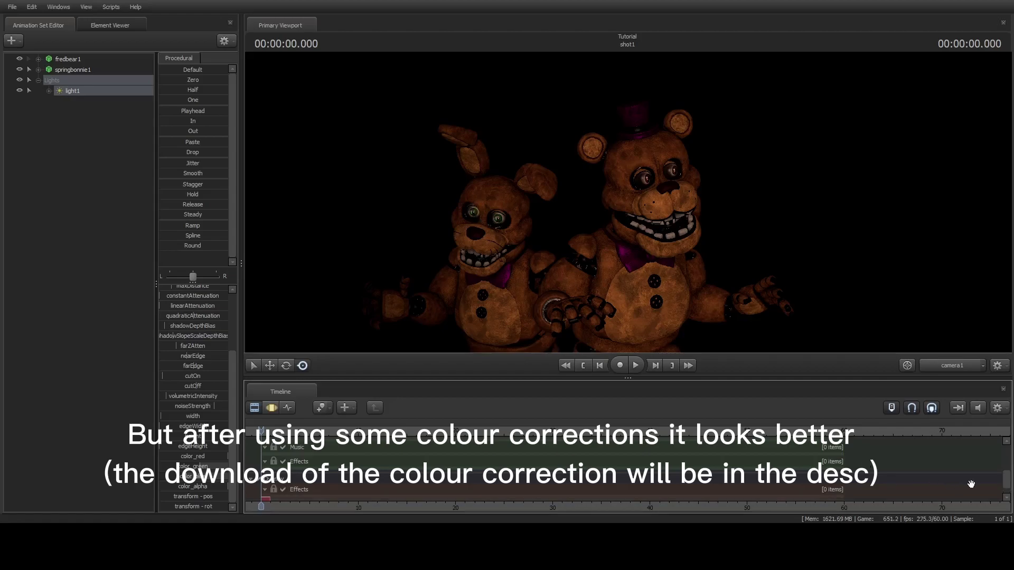
scroll(571, 504, up, 2)
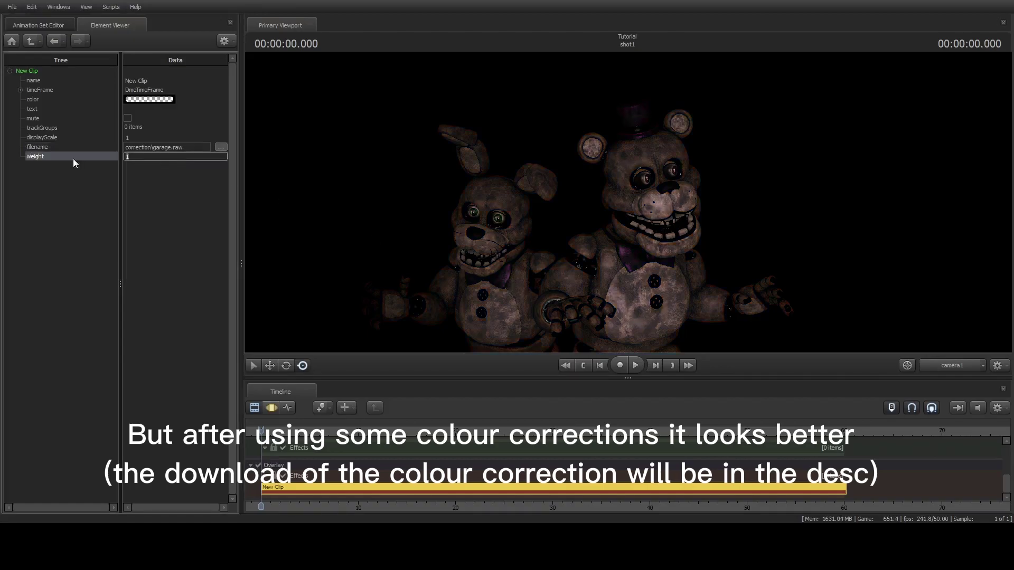
text(0.5)
Step: Confirm the first correction's 0.5 weight and paste a duplicate colour correction clip
key(Return)
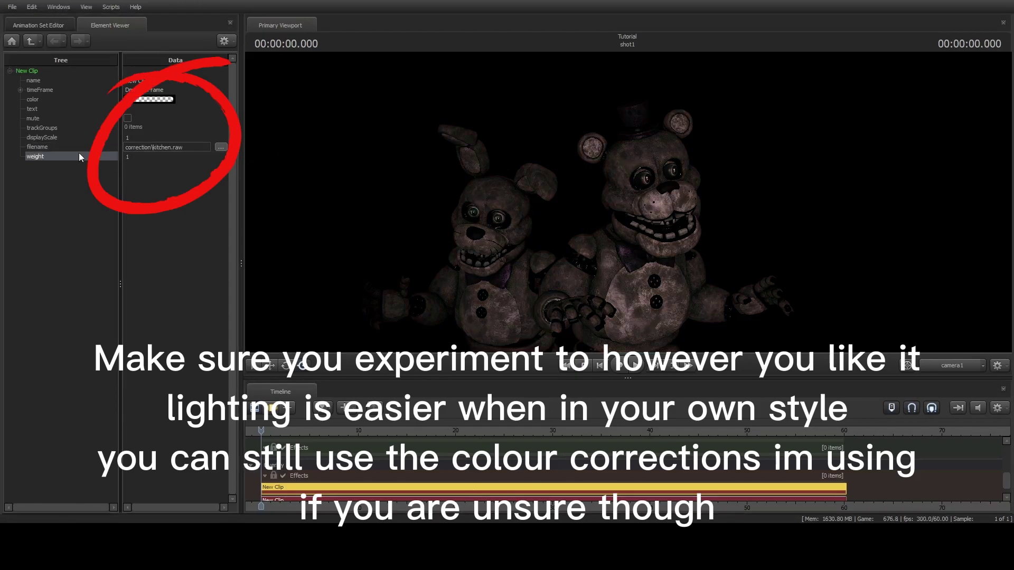
click(122, 156)
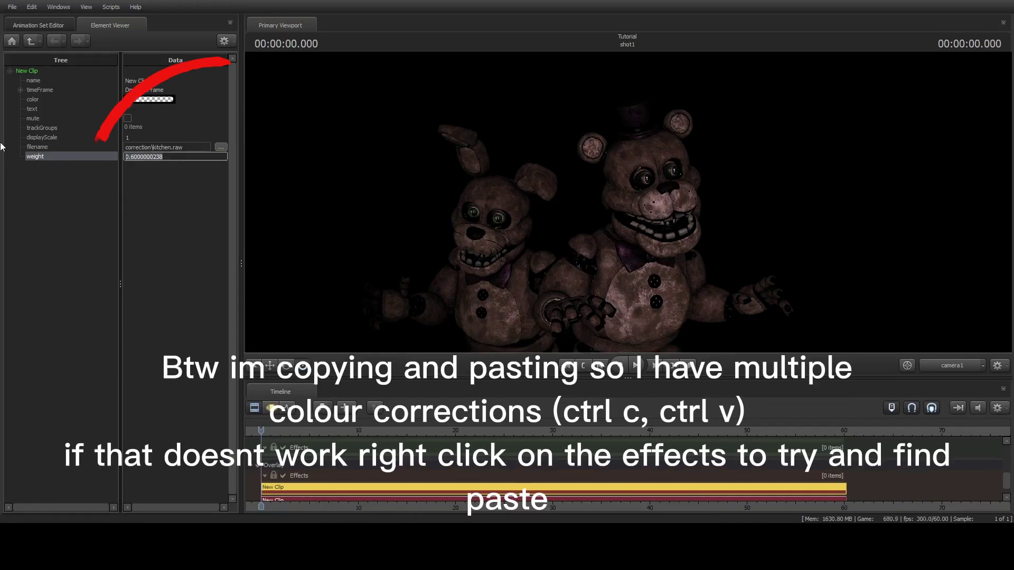
key(ctrl+v)
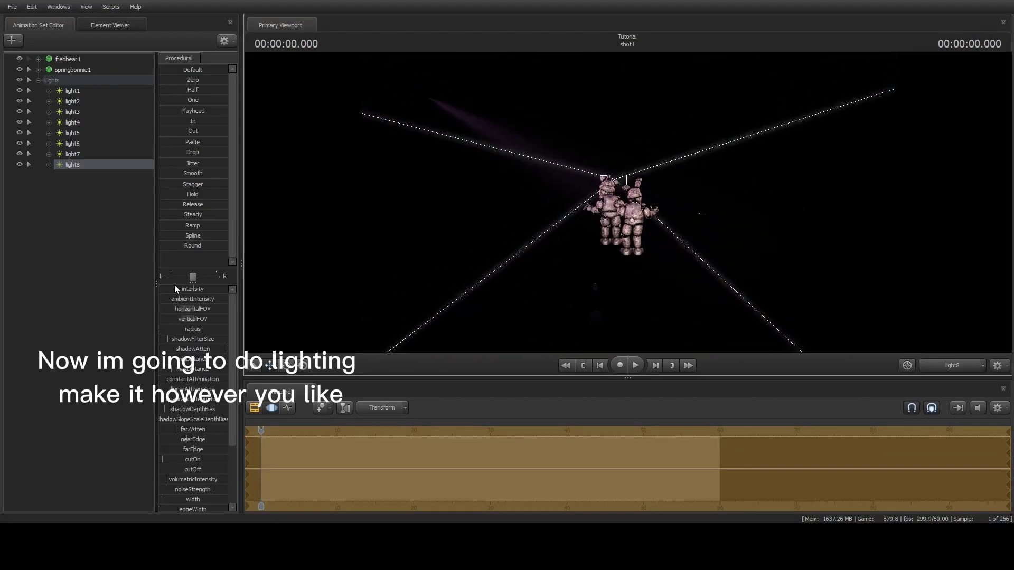
Step: Toggle the timeline to the other editor and back to the shot clips view
click(255, 407)
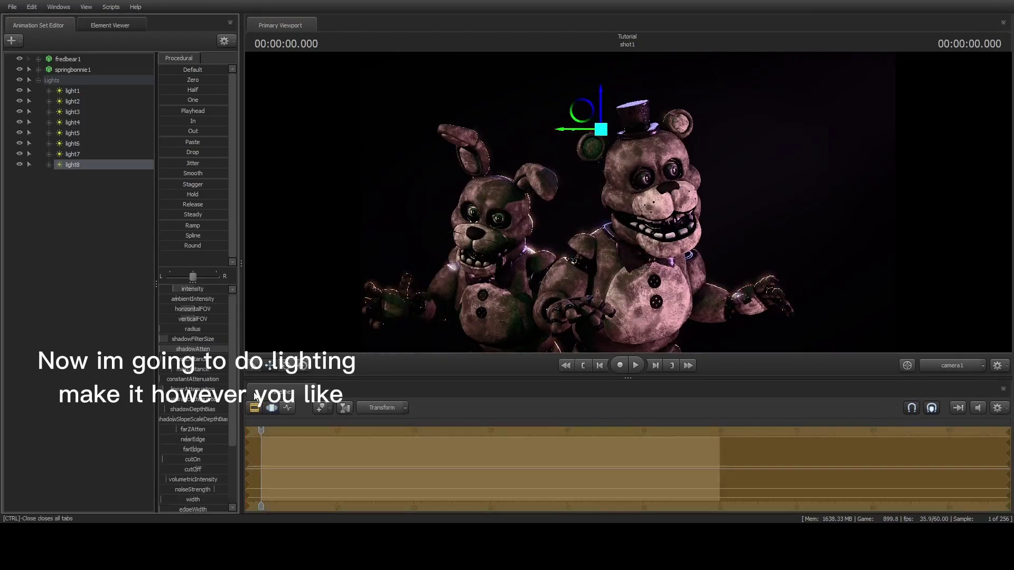
click(255, 408)
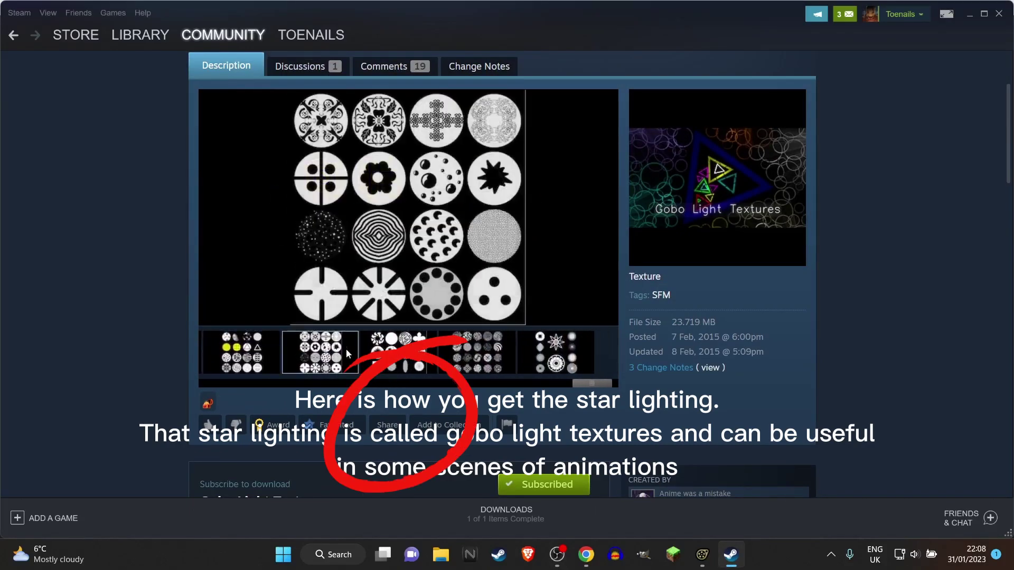
Step: Preview another sheet of the Gobo Light Textures pack
click(462, 353)
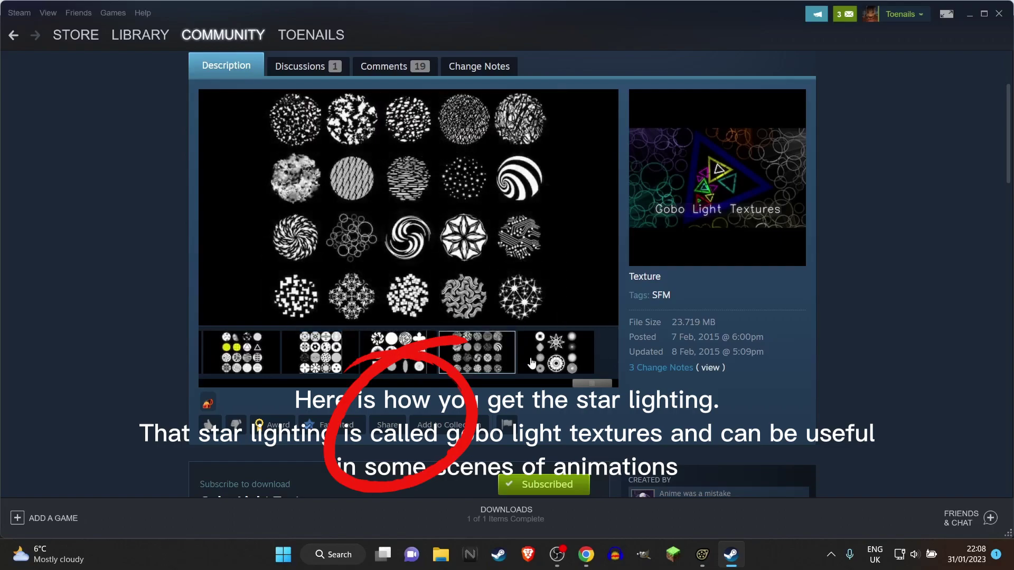
scroll(320, 415, down, 3)
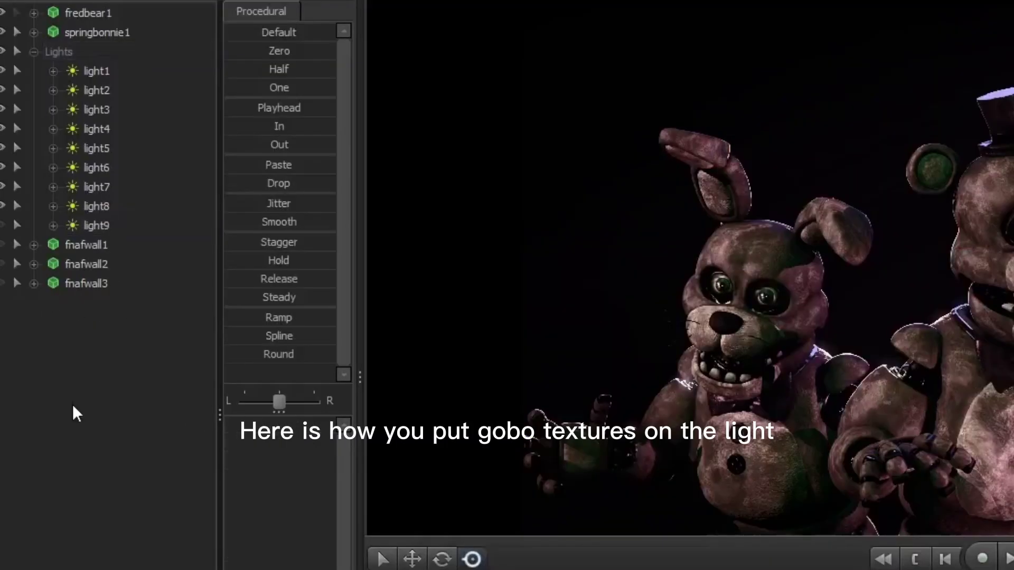
Step: Set light9's gobo texture to the star pattern
click(113, 228)
right_click(114, 229)
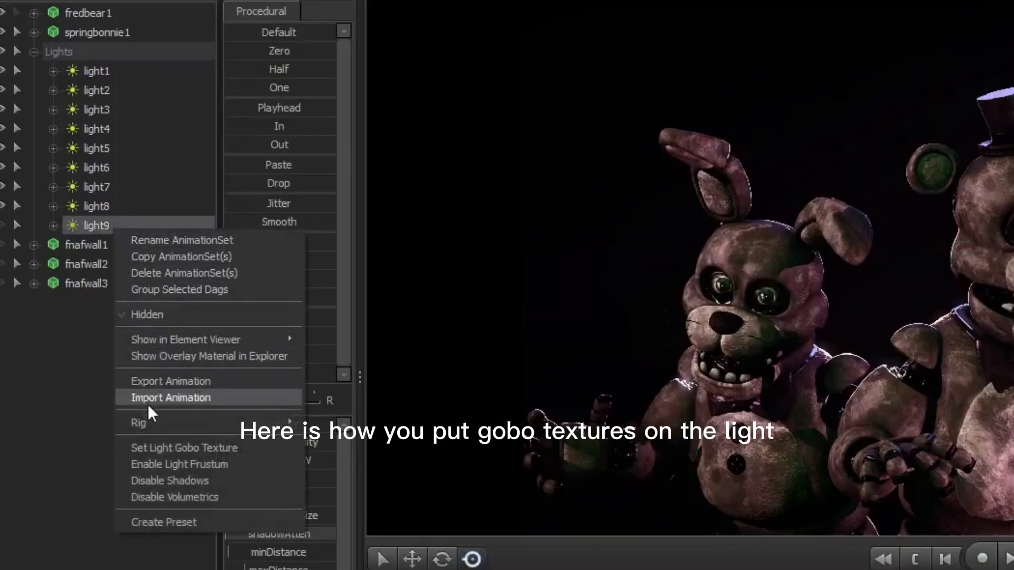
click(158, 447)
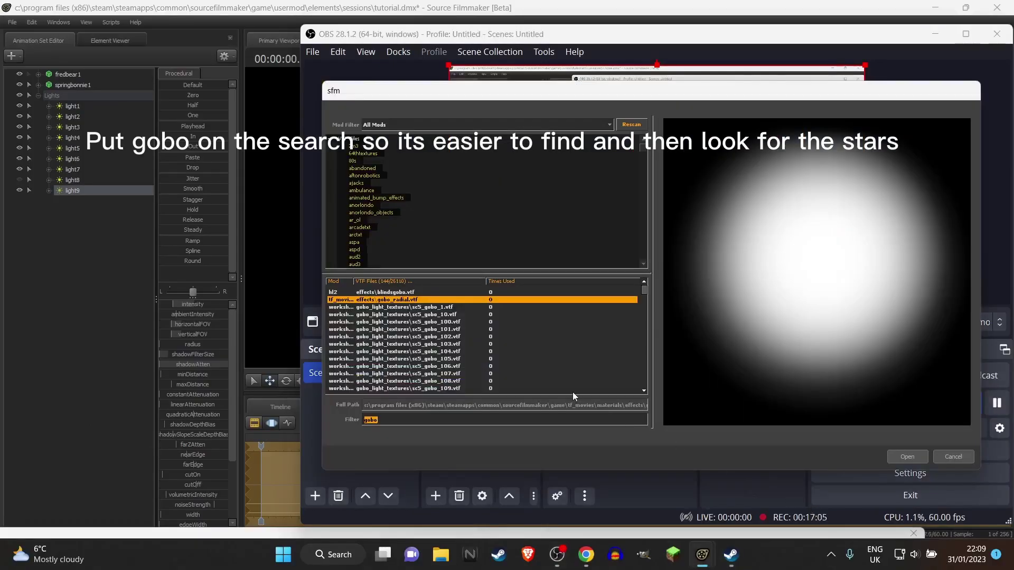
key(Down)
key(Down)
key(Down)
key(Down)
key(Down)
key(Down)
key(Down)
key(Down)
key(Down)
key(Down)
key(Down)
key(Down)
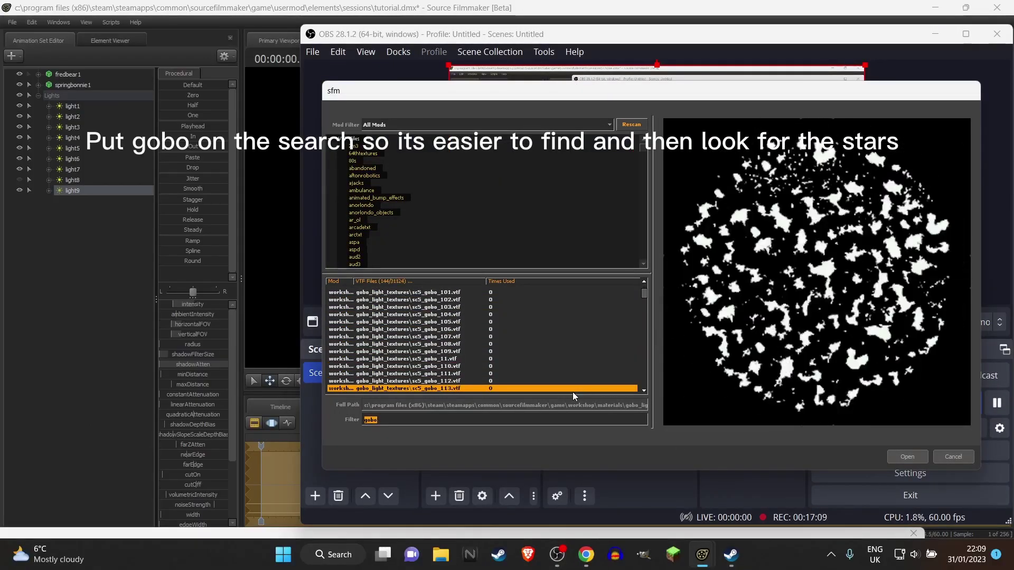
key(Down)
key(Down)
key(Down)
key(Down)
key(Down)
key(Down)
key(Up)
key(Up)
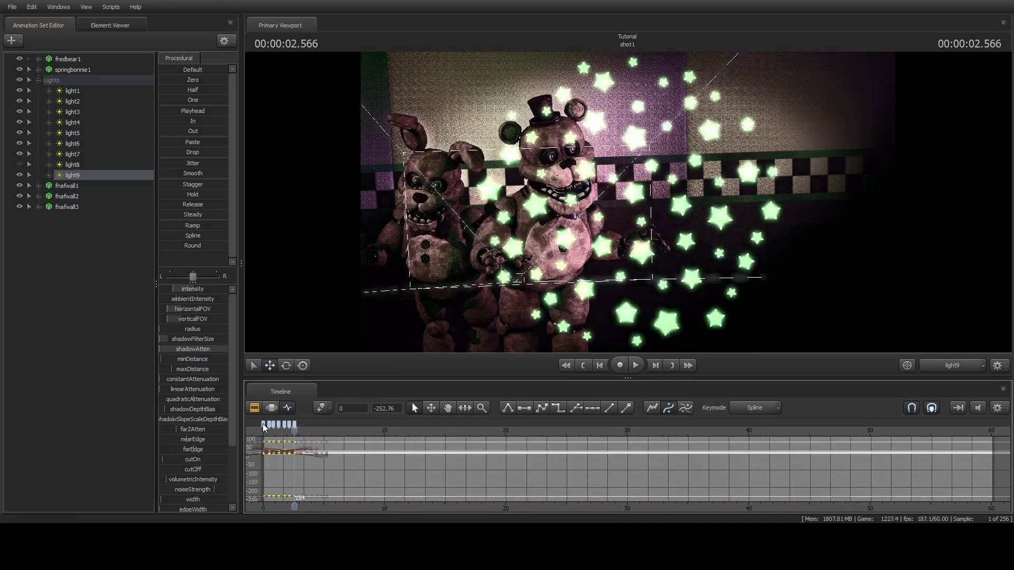
Step: Play the shot from a later moment through the main camera to watch the stars move
click(303, 430)
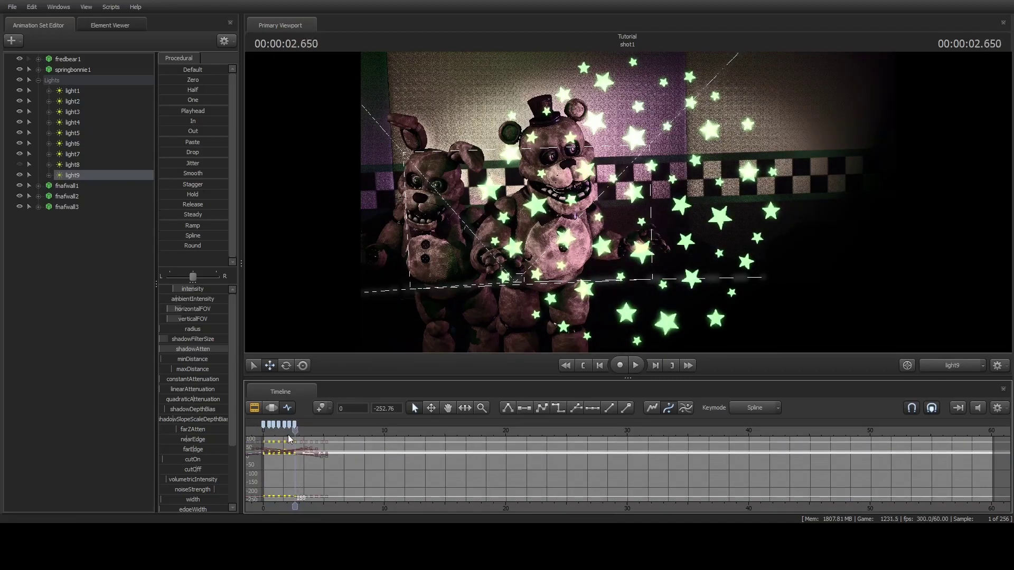
scroll(287, 435, up, 5)
scroll(317, 433, down, 3)
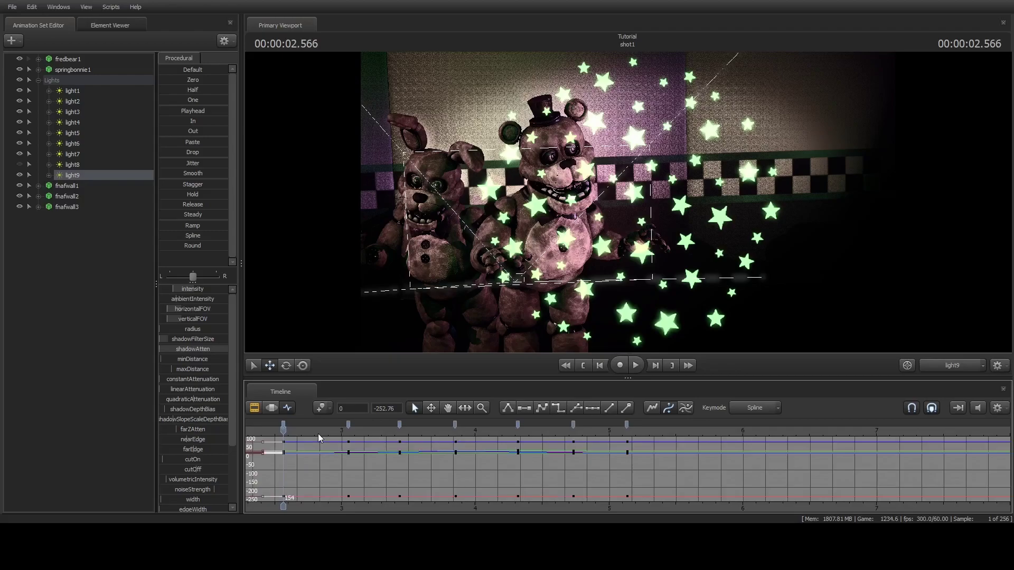
key(space)
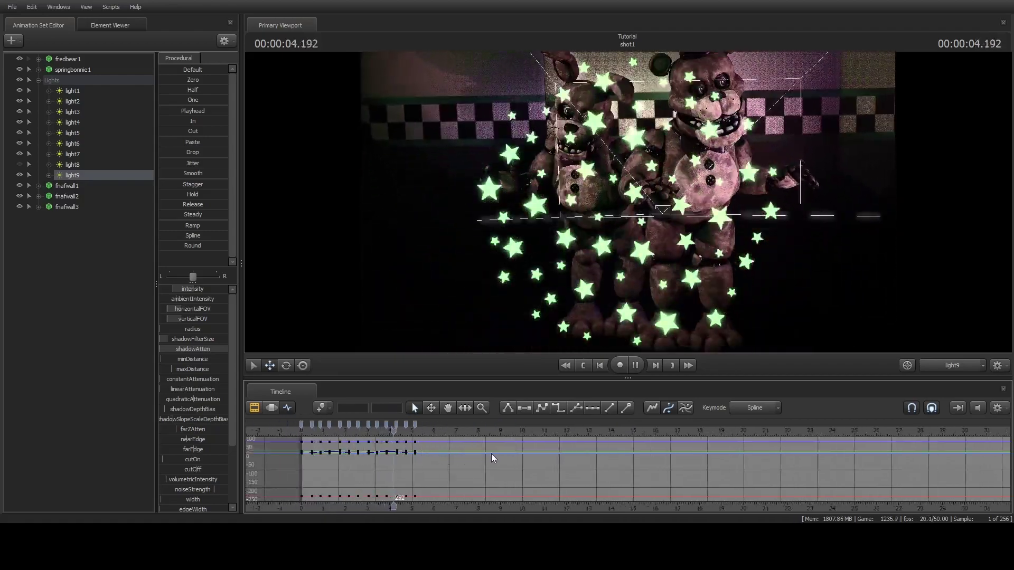
scroll(606, 446, up, 2)
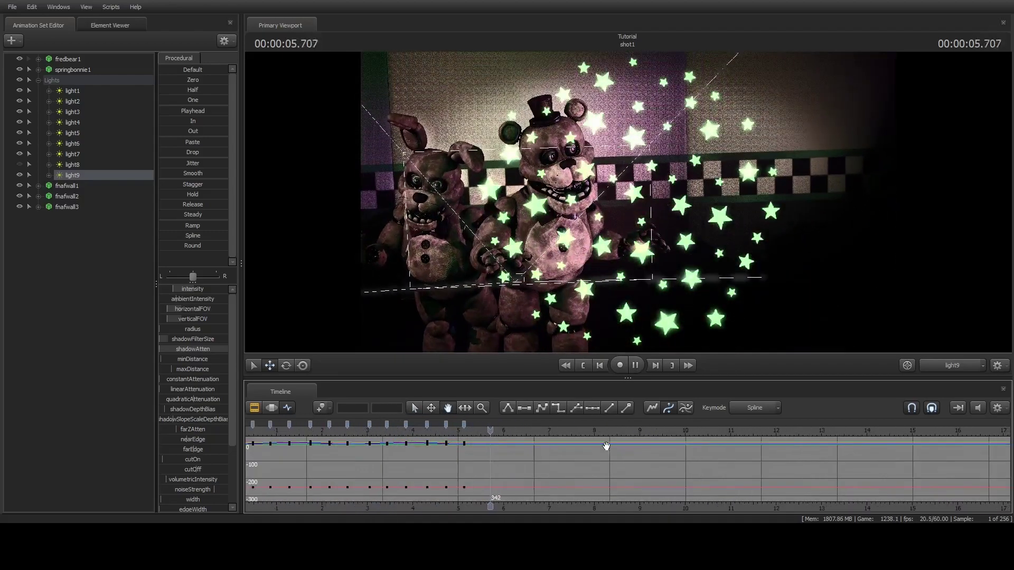
click(952, 367)
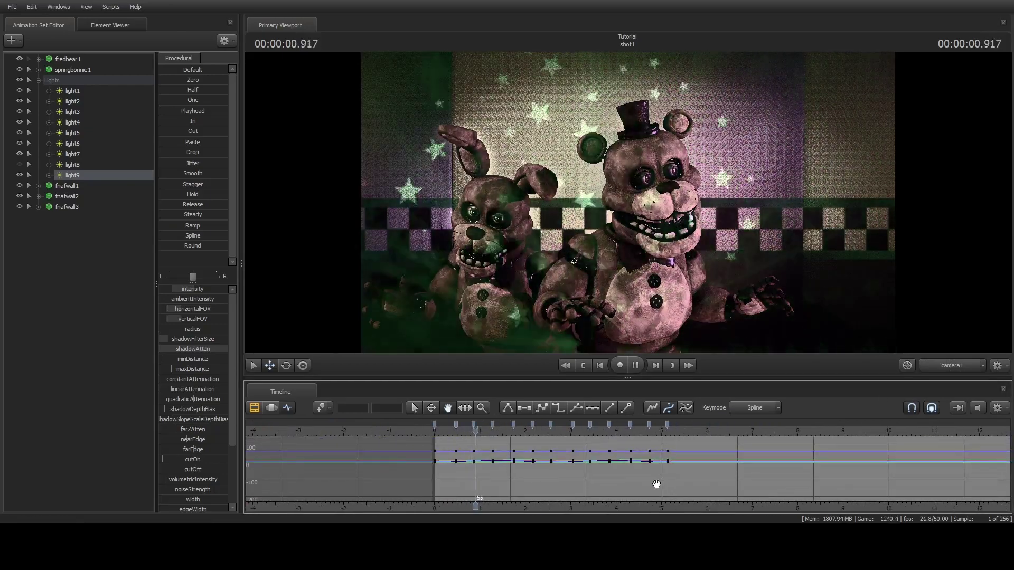
scroll(655, 483, up, 1)
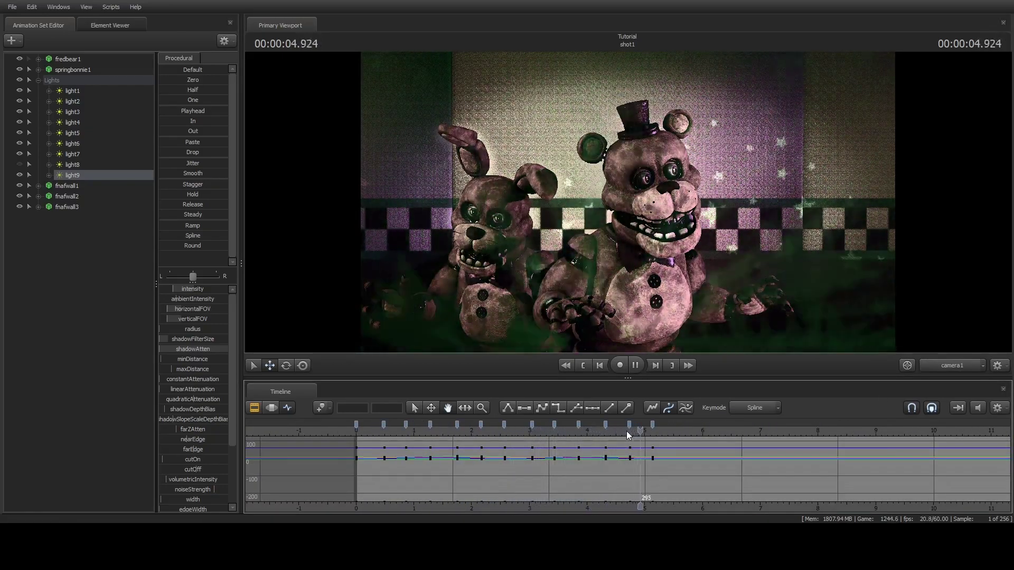
Step: Stop playback, hide the fnafwall sets, and show the timeline's Clip Editor
key(space)
drag(19, 173, 20, 206)
key(F2)
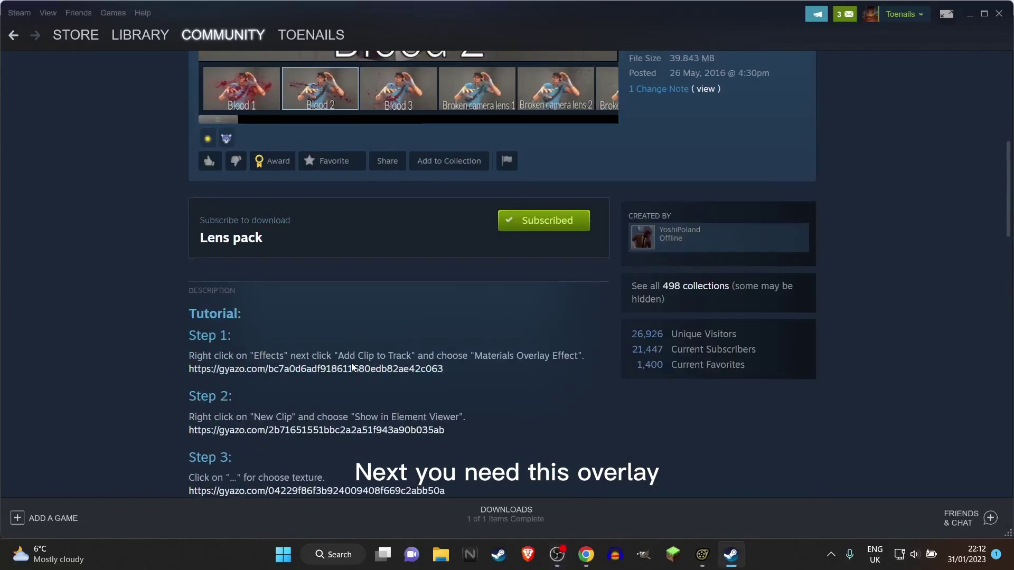
scroll(351, 369, up, 3)
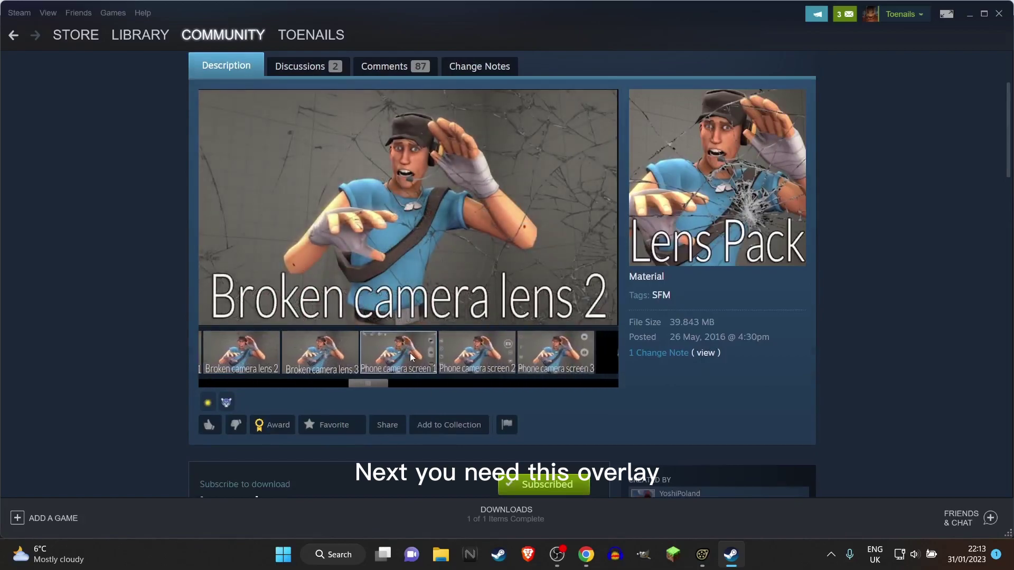
scroll(410, 357, down, 1)
scroll(440, 359, down, 1)
scroll(475, 360, down, 1)
scroll(507, 361, down, 1)
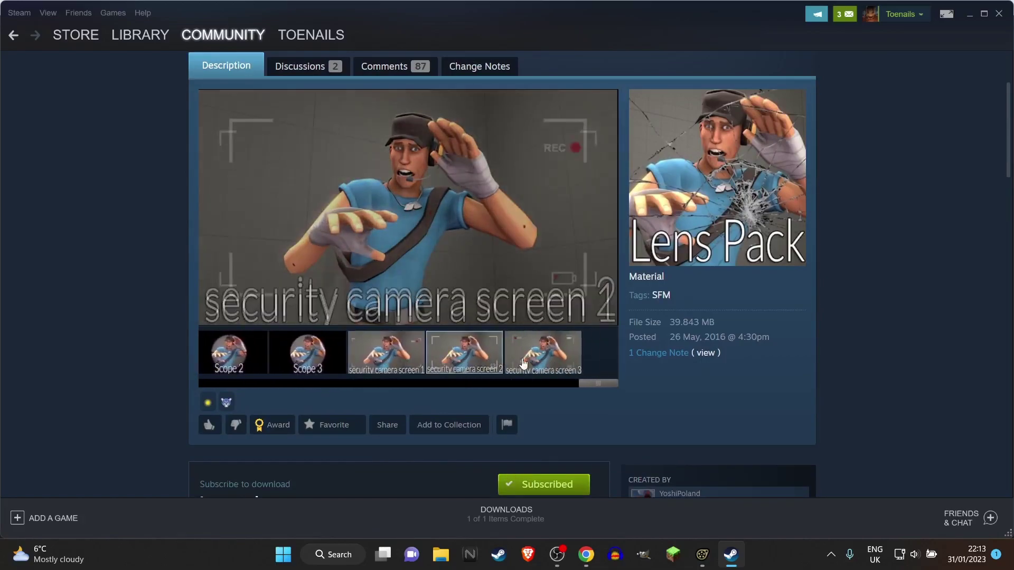
scroll(524, 364, down, 1)
scroll(524, 364, down, 1)
scroll(523, 299, down, 2)
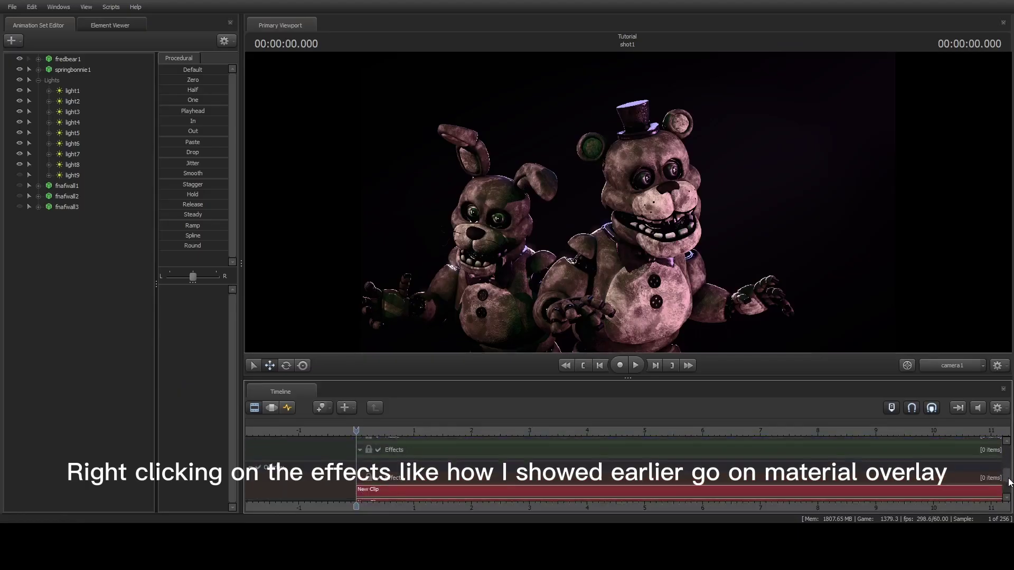
scroll(780, 459, up, 1)
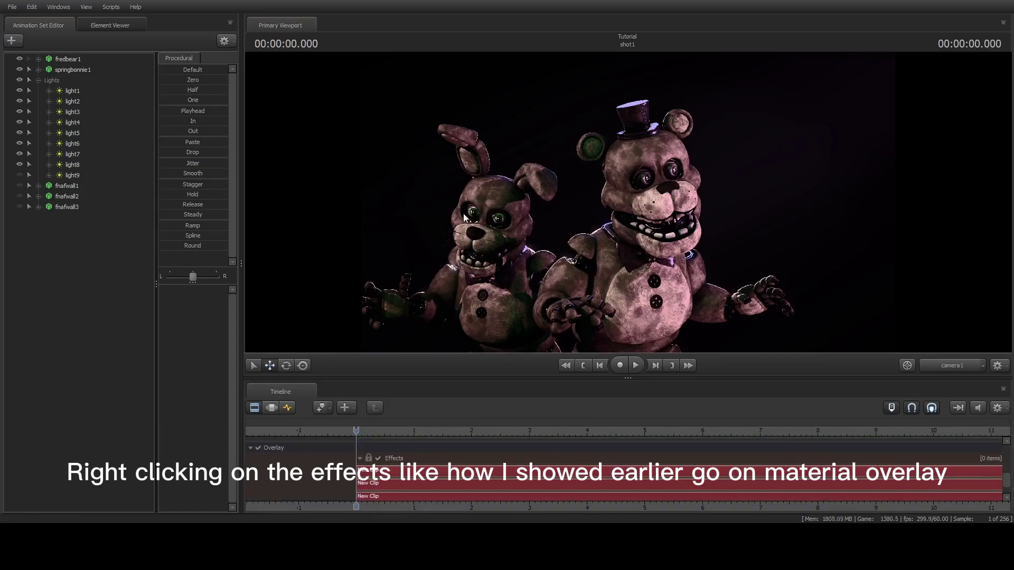
scroll(1006, 504, down, 2)
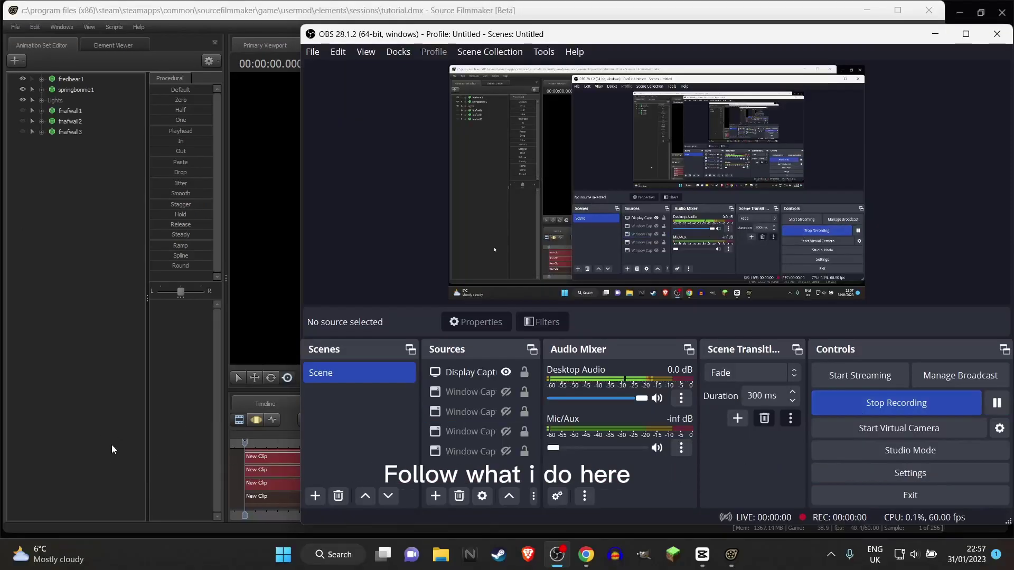
Step: Show the bottom New Clip's properties in the Element Viewer
click(111, 445)
right_click(316, 496)
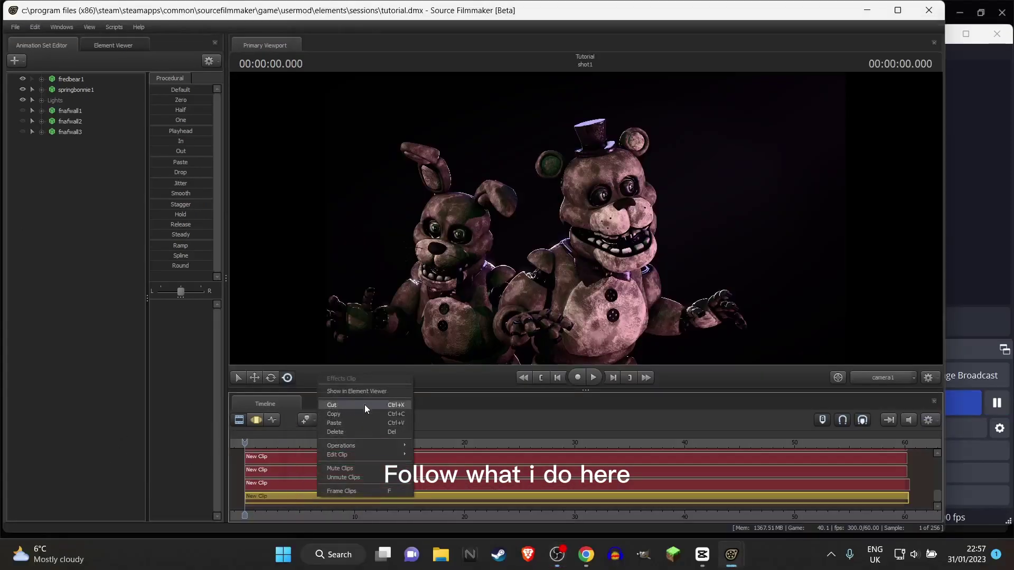
click(367, 394)
right_click(323, 500)
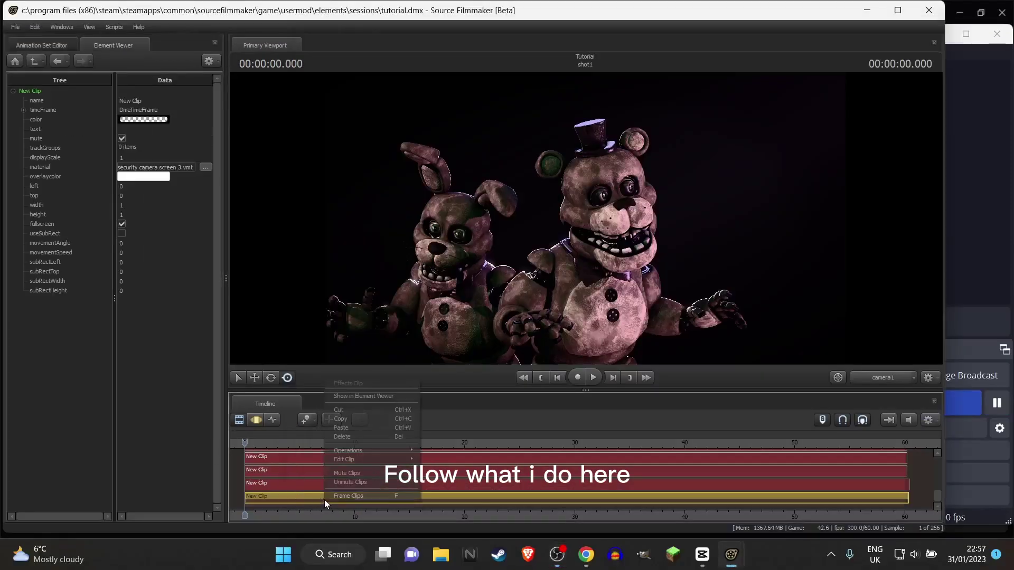
click(110, 376)
click(963, 396)
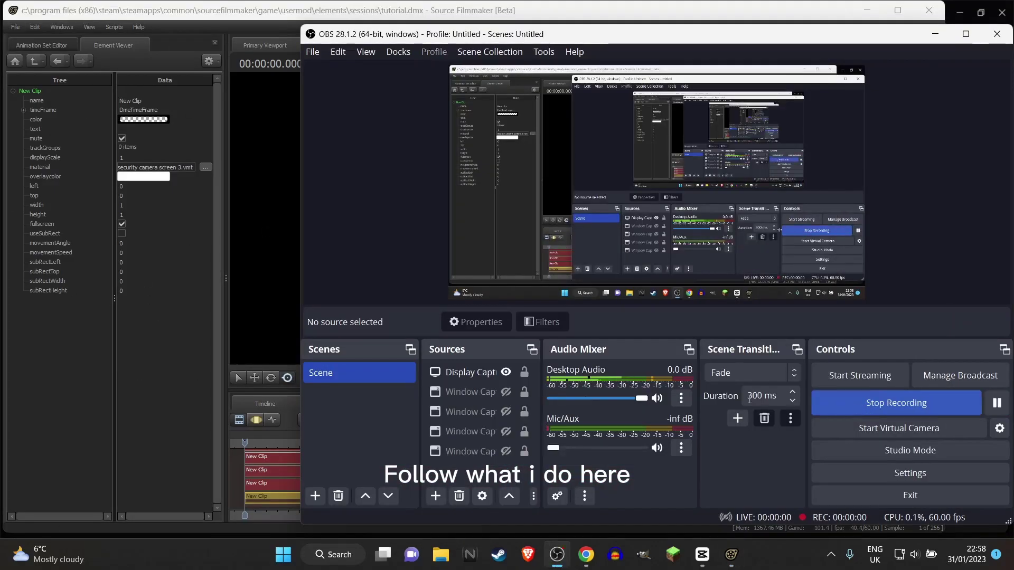
click(190, 386)
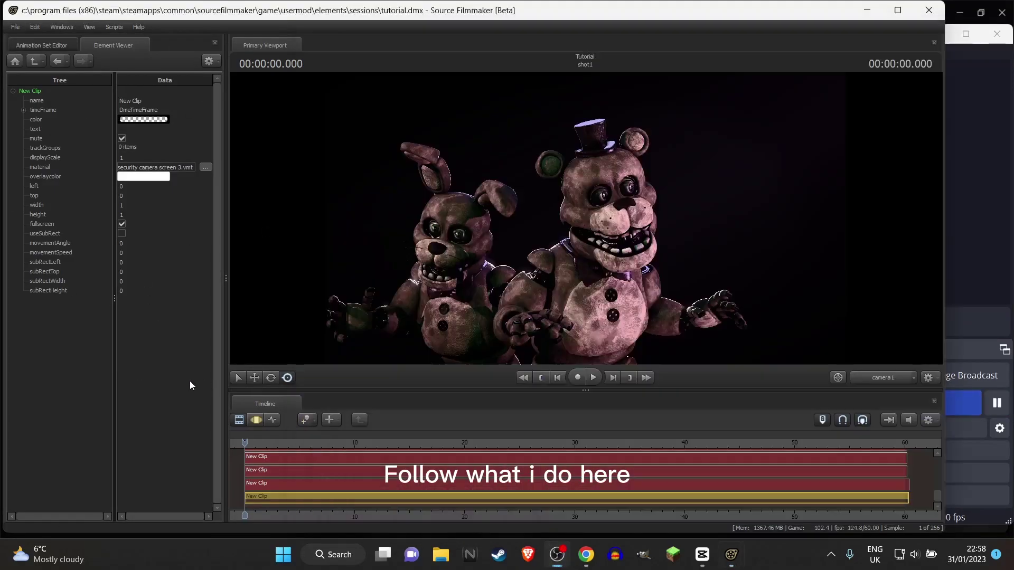
Step: Set the overlay material to security camera screen 3.vmt
click(205, 168)
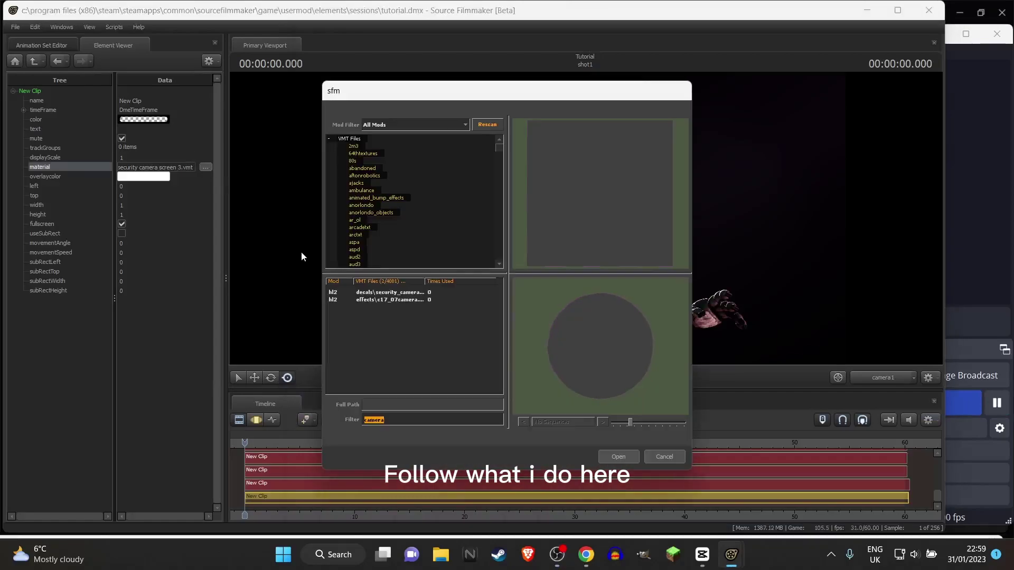
text(came)
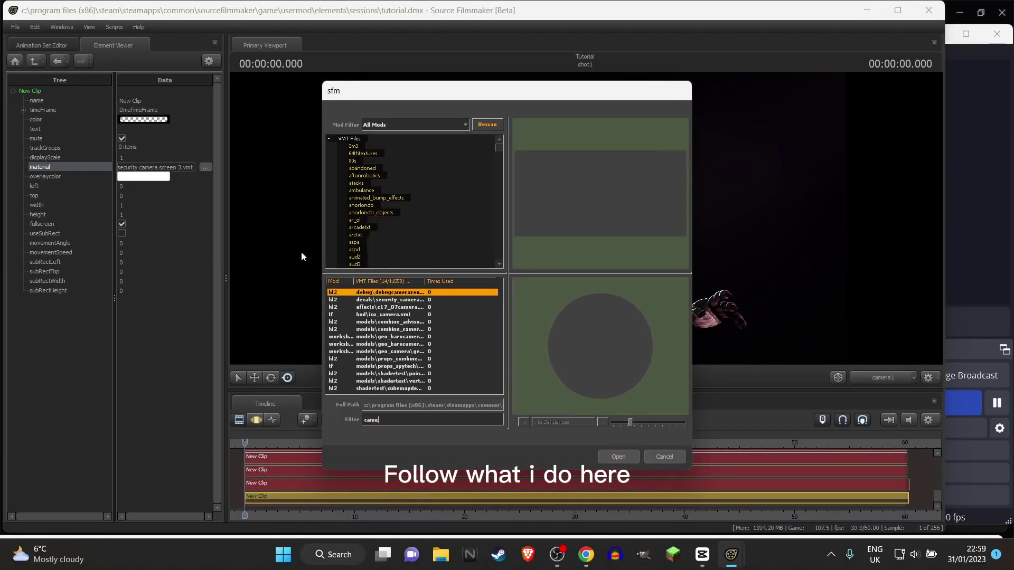
text(ra)
key(Down)
key(Down)
key(Down)
key(Down)
key(Down)
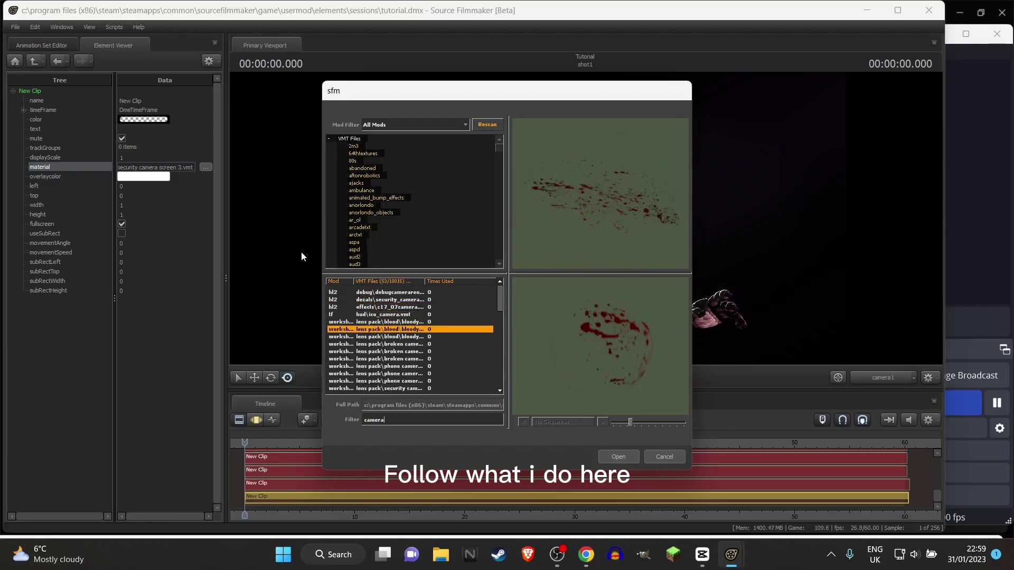
key(Down)
key(Down)
key(Down)
key(Down)
key(Down)
key(Down)
key(Down)
key(Down)
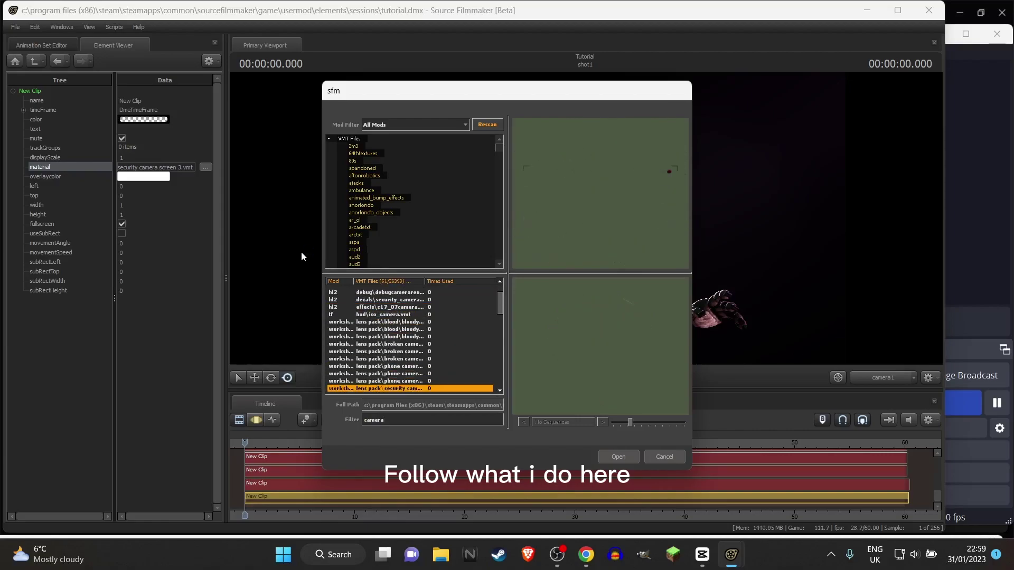
key(Down)
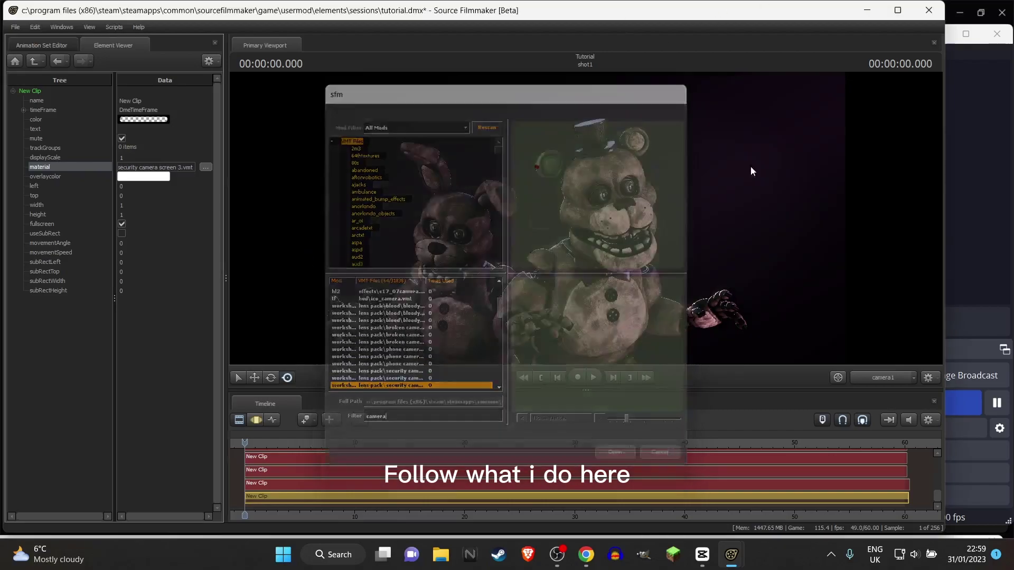
Step: Unmute the overlay clip to show REC, then mute it again
right_click(410, 492)
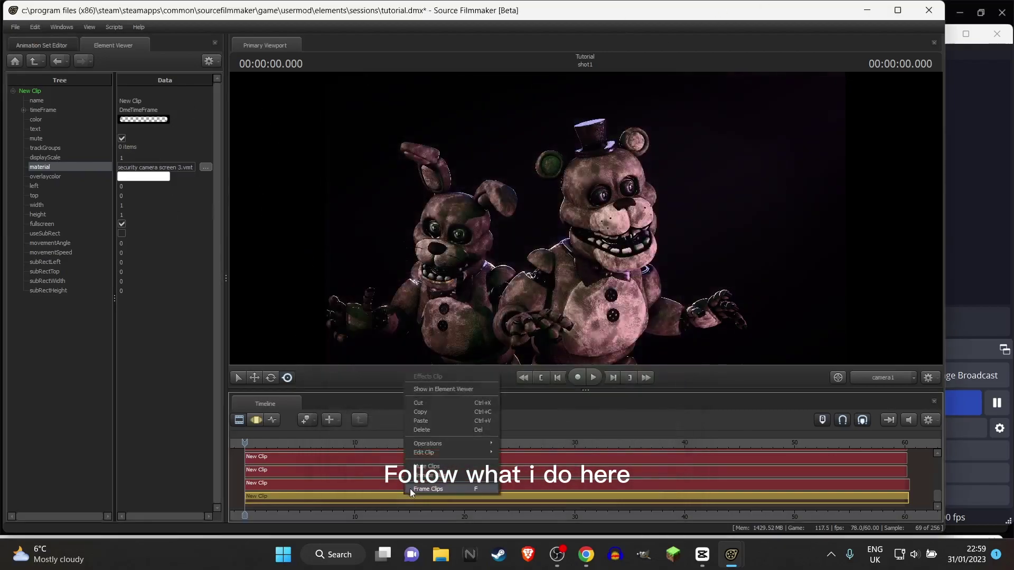
click(411, 492)
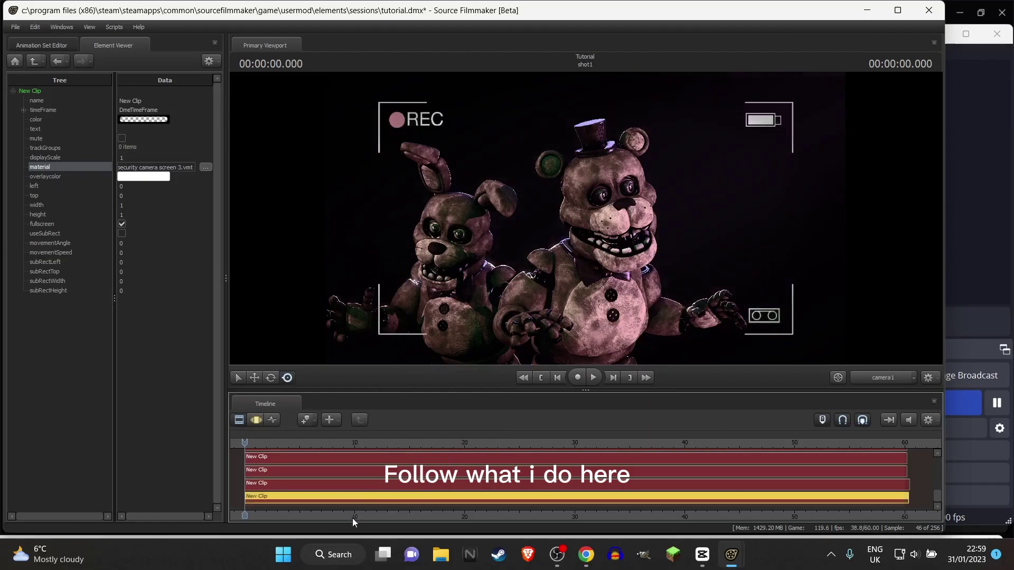
right_click(355, 498)
click(388, 475)
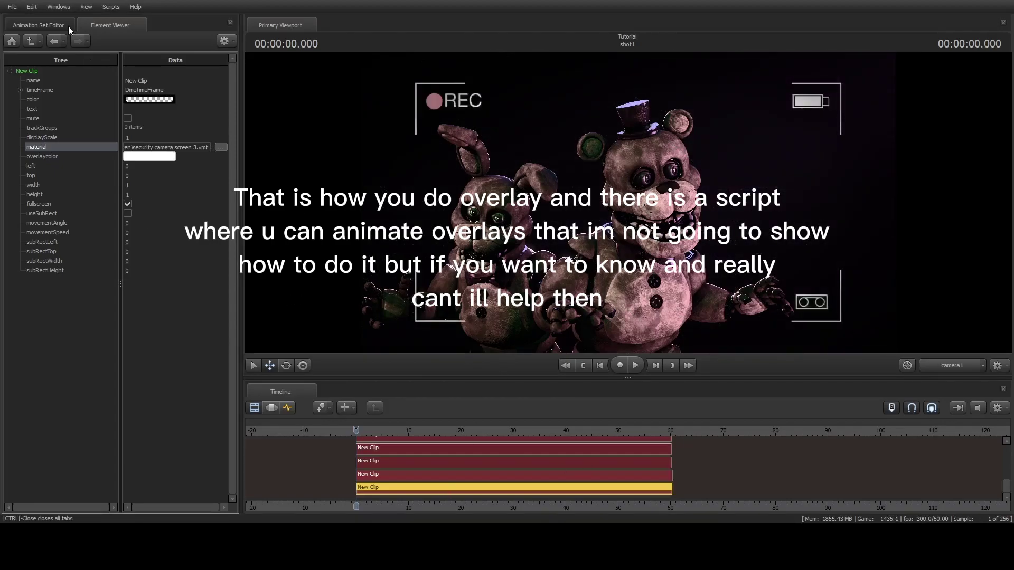
Step: Switch the left panel to animation sets and reopen shot1's clip tracks
click(38, 25)
double_click(402, 471)
double_click(403, 471)
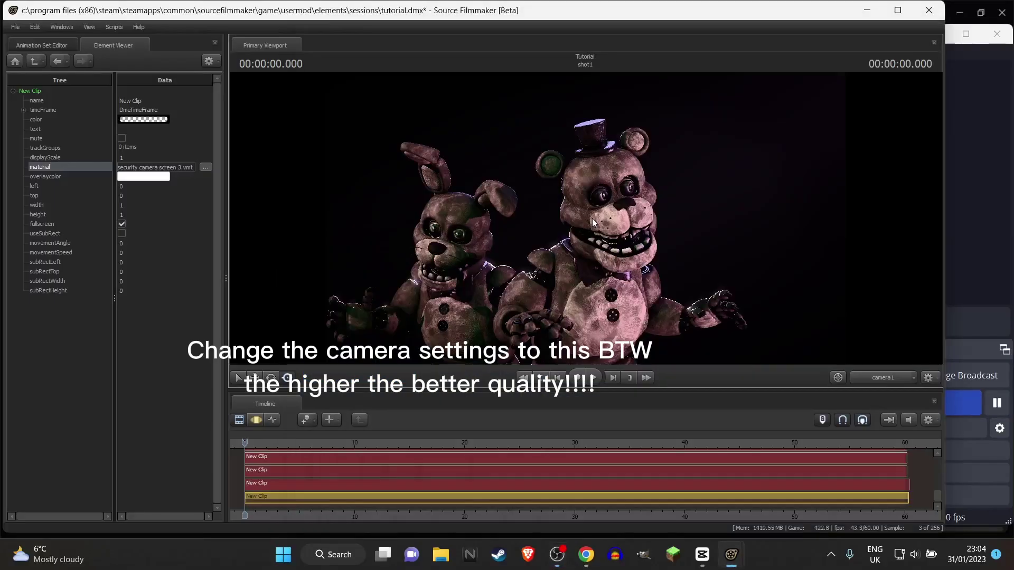
Step: Set Progressive Refinement depth of field to 128 samples and motion blur to 256
right_click(596, 223)
click(619, 226)
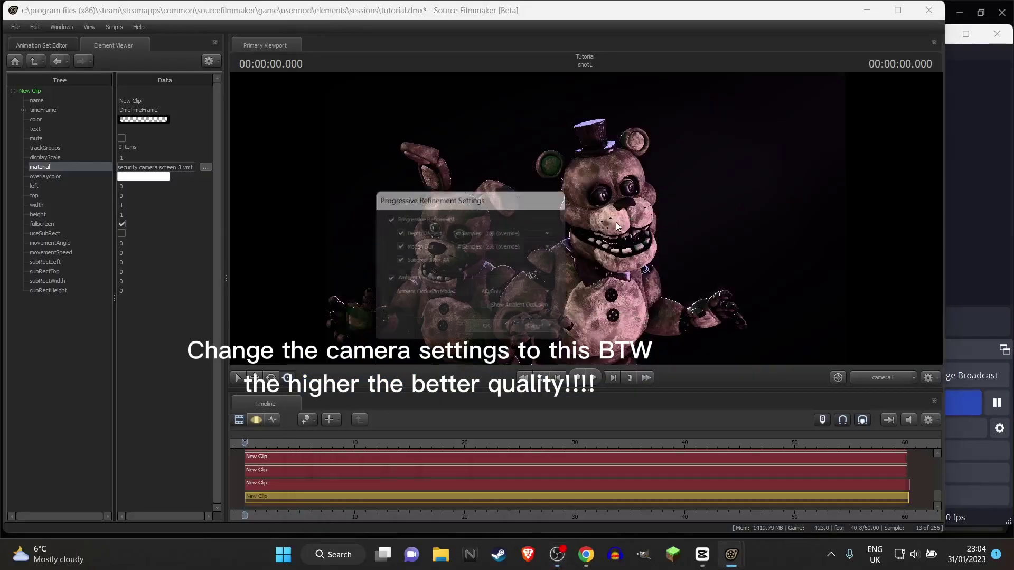
click(507, 237)
click(504, 298)
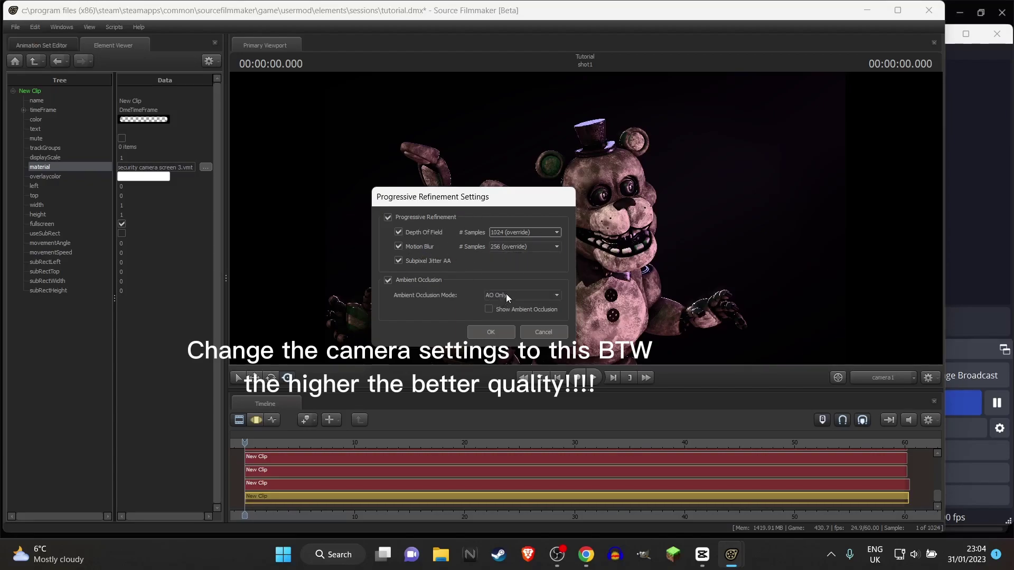
click(510, 246)
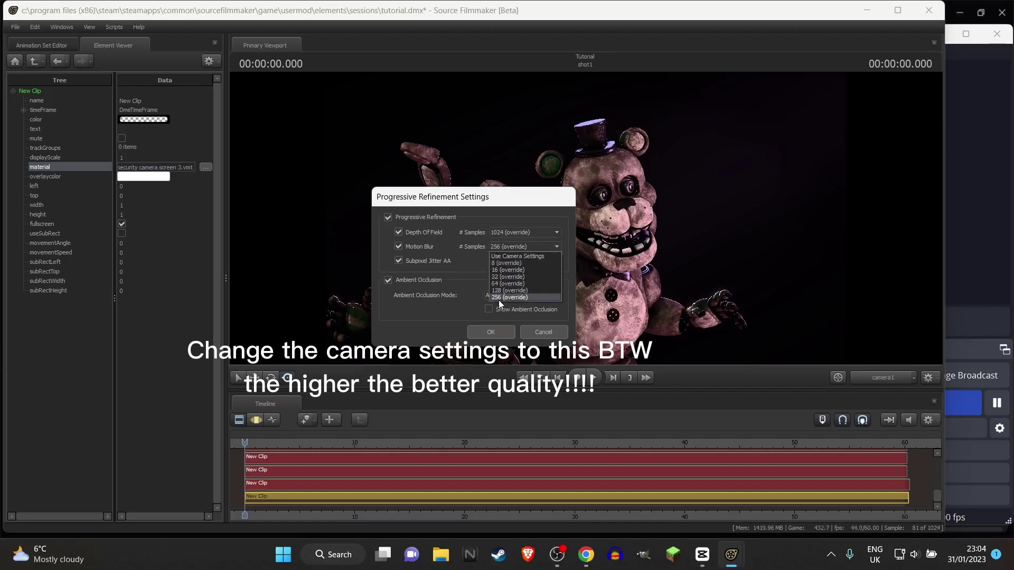
click(503, 248)
click(516, 280)
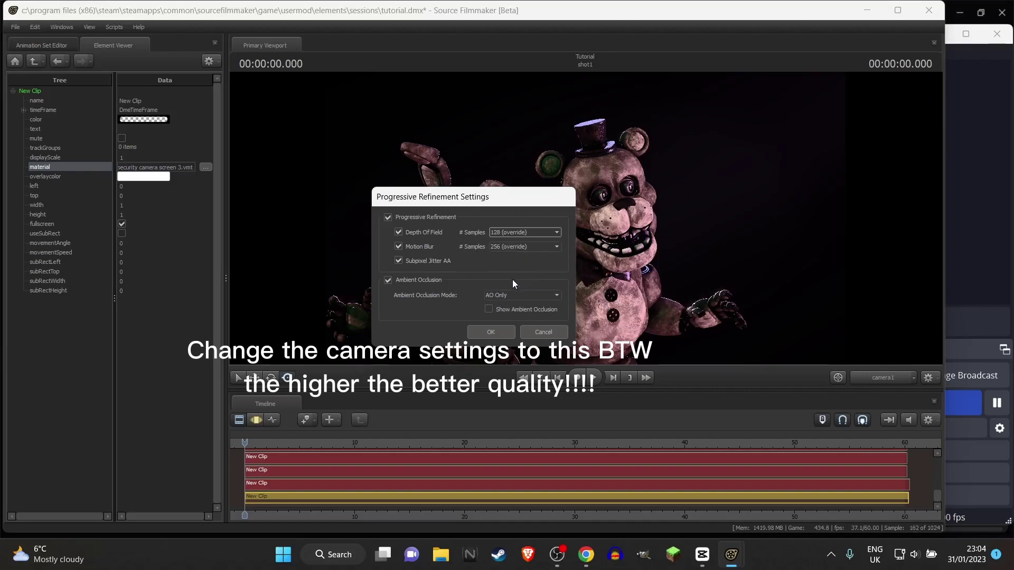